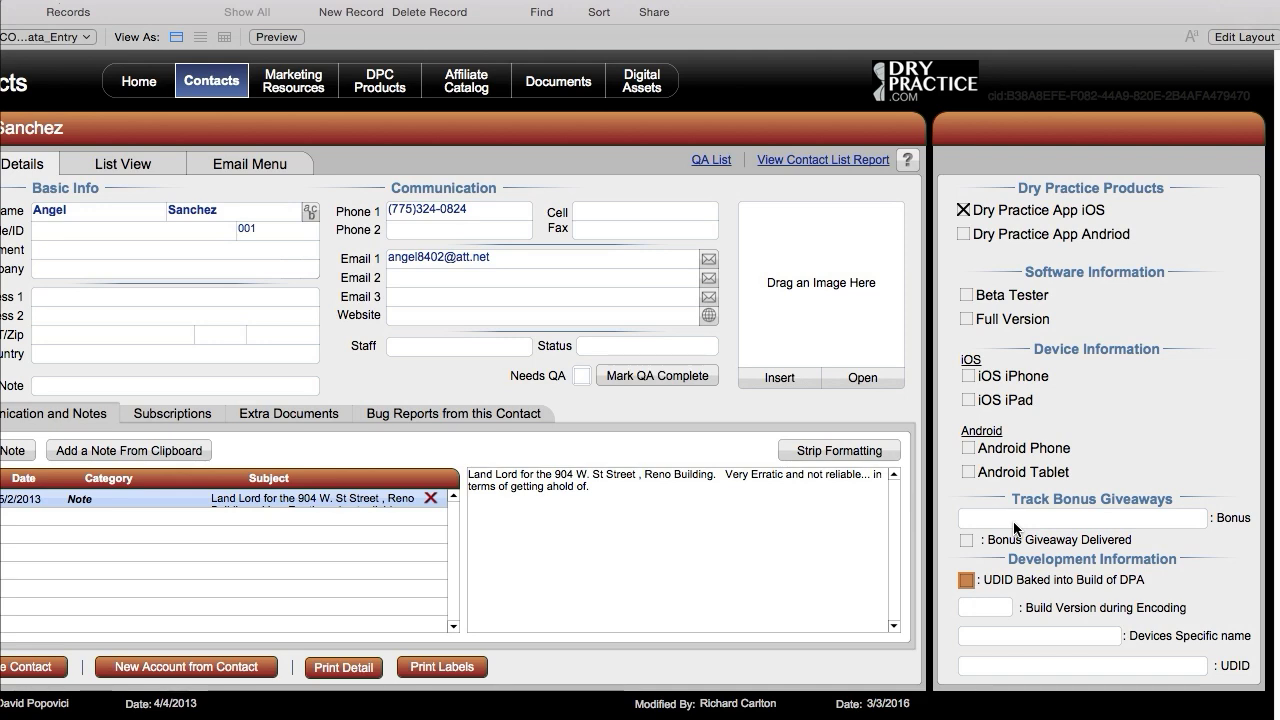
- Set the hide condition of the Dry Practice Products checkbox field to 1=1 in the contacts layout
{"action": "key", "text": "super+l"}
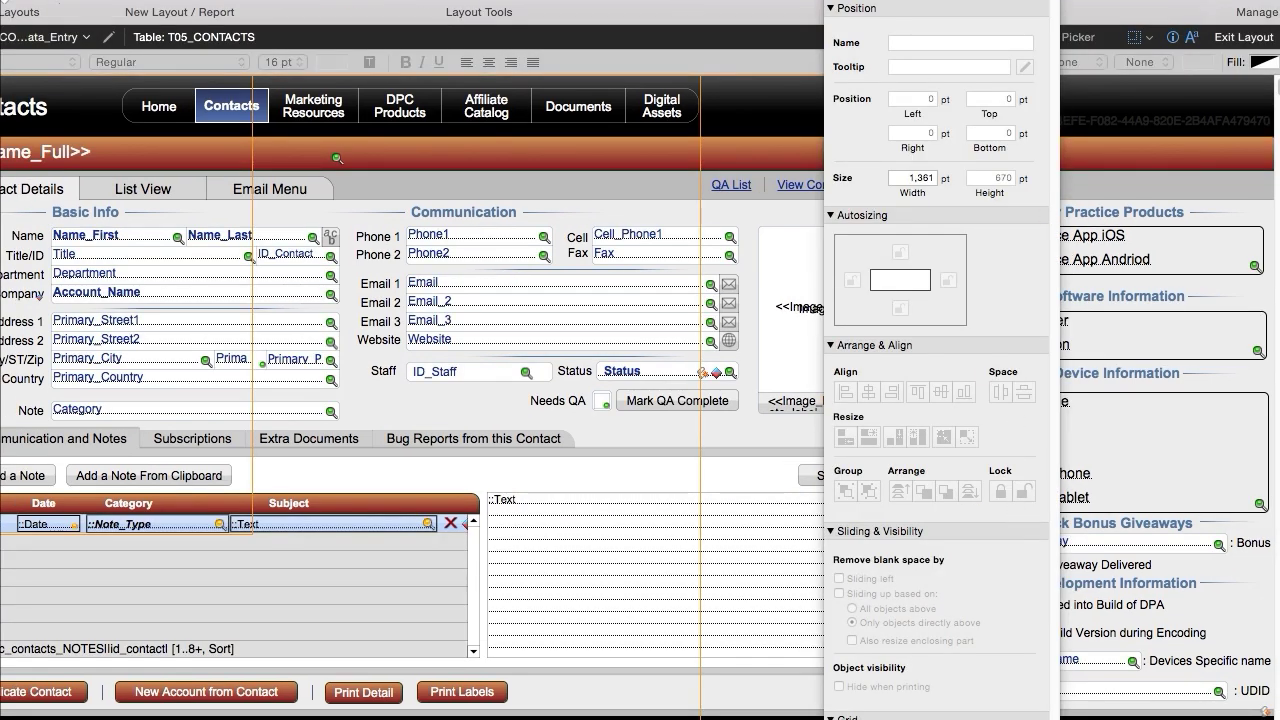
{"action": "left_click", "coordinate": [1125, 243]}
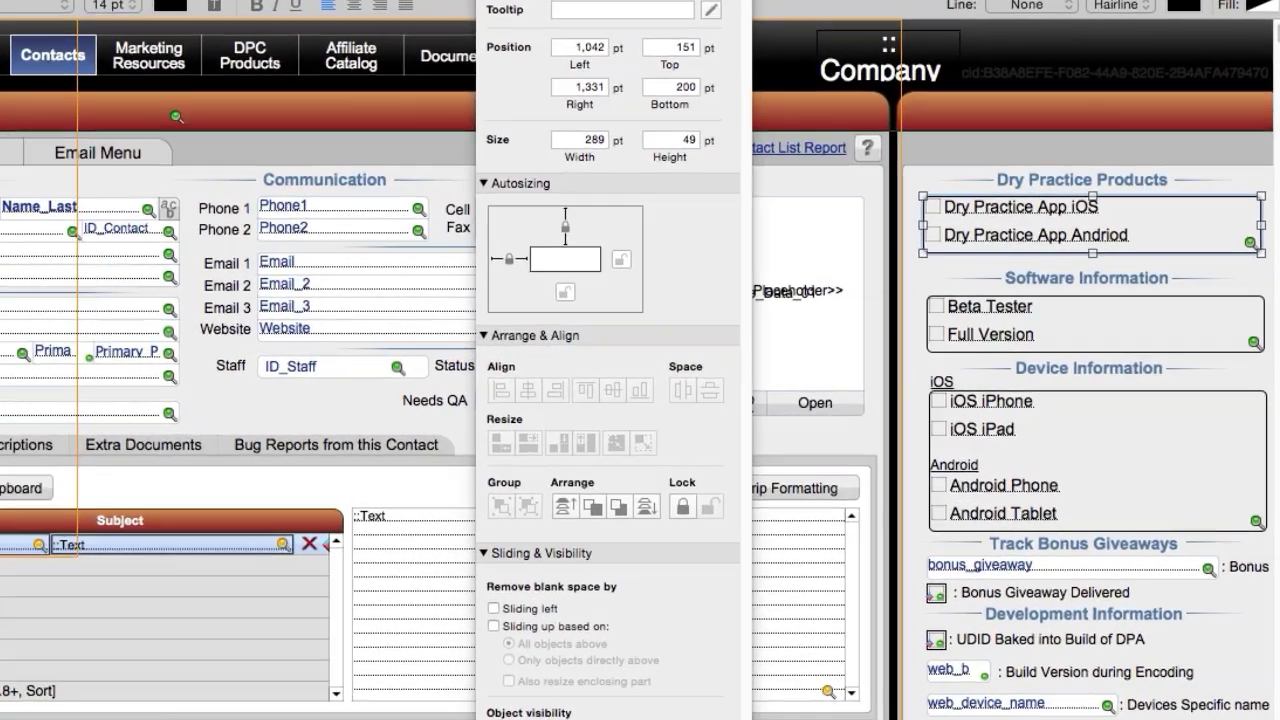
{"action": "left_click", "coordinate": [707, 2]}
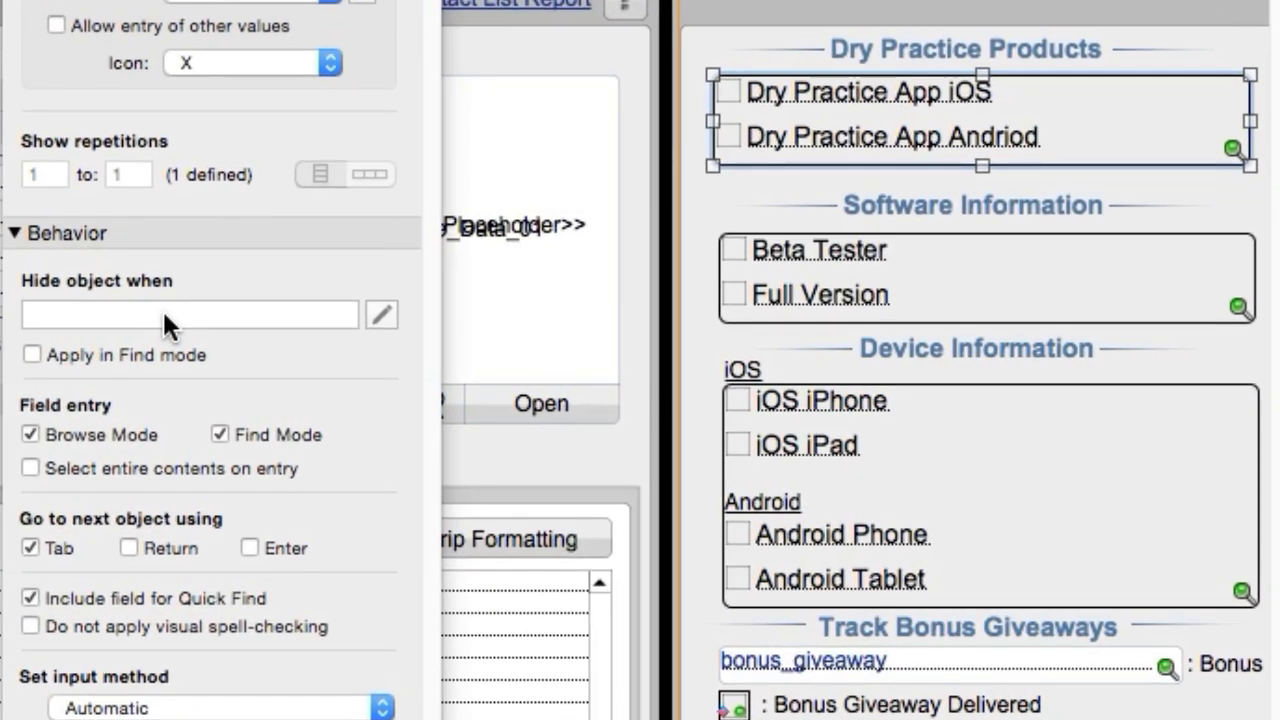
{"action": "left_click", "coordinate": [578, 347]}
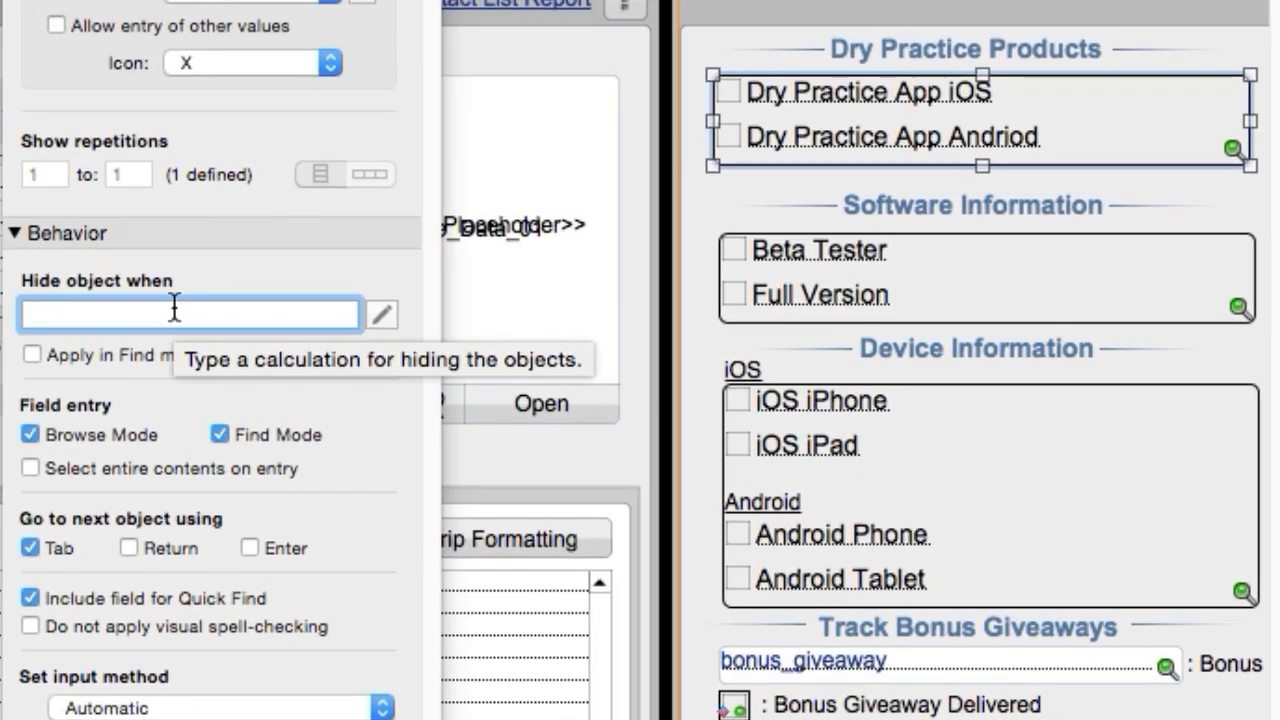
{"action": "type", "text": "1=1"}
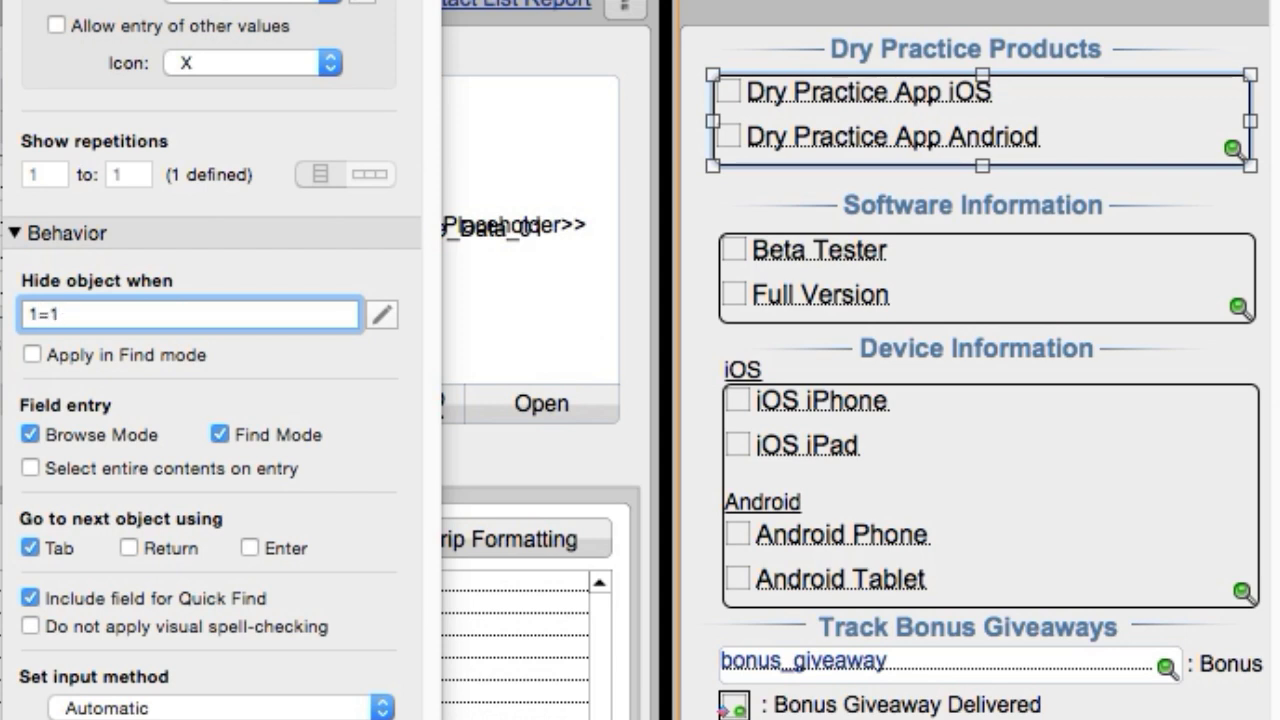
{"action": "left_click", "coordinate": [987, 278]}
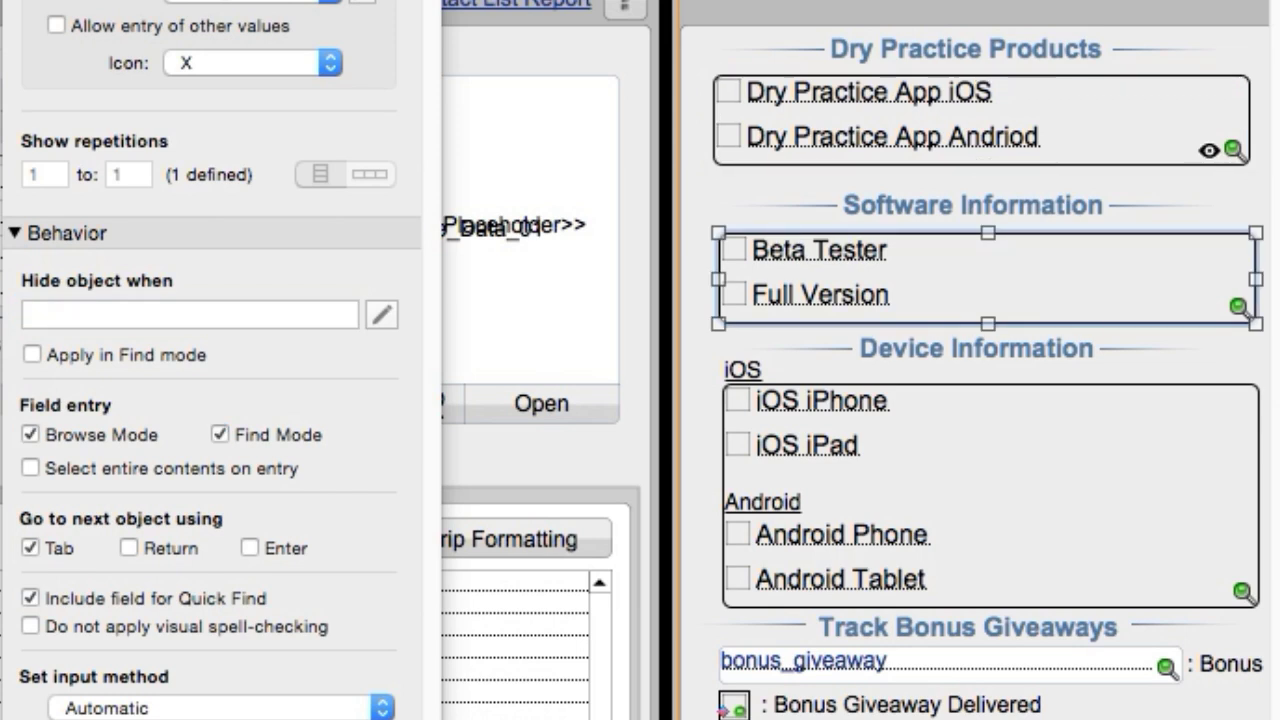
{"action": "left_click", "coordinate": [990, 490], "text": "shift"}
{"action": "left_click", "coordinate": [968, 627], "text": "shift"}
{"action": "left_click", "coordinate": [976, 348], "text": "shift"}
{"action": "left_click", "coordinate": [975, 183], "text": "shift"}
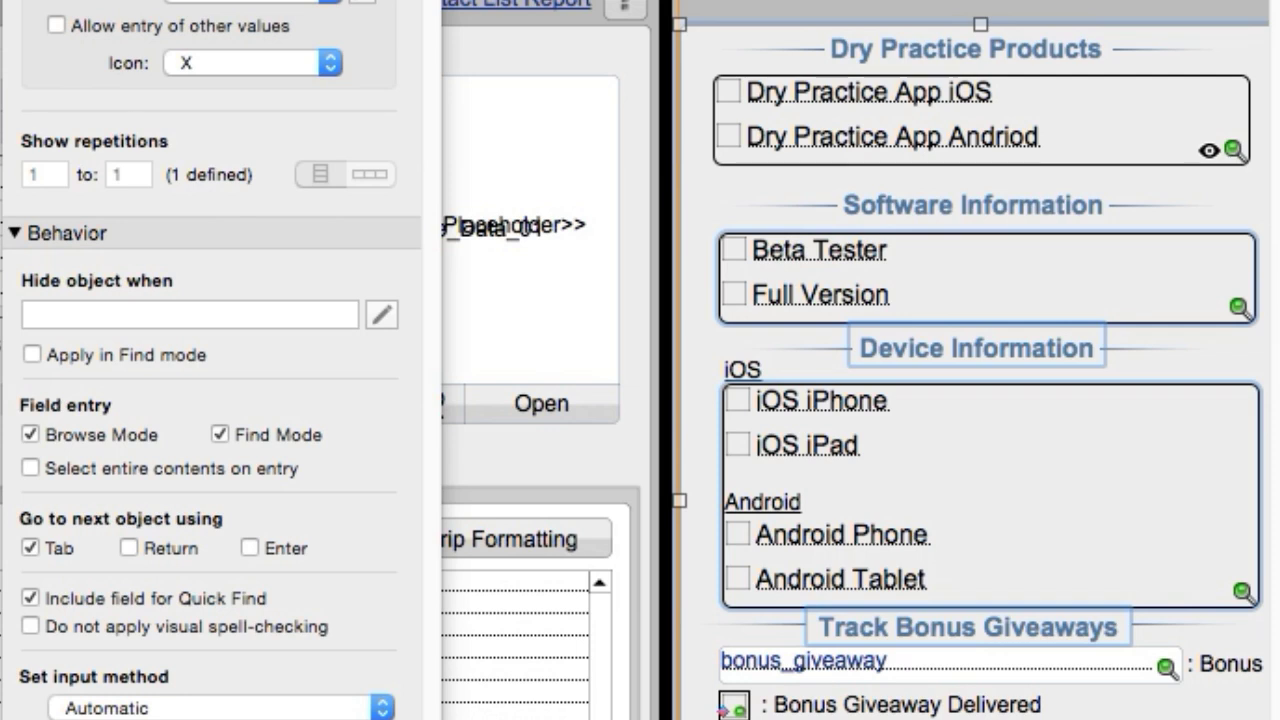
{"action": "left_click", "coordinate": [973, 205], "text": "shift"}
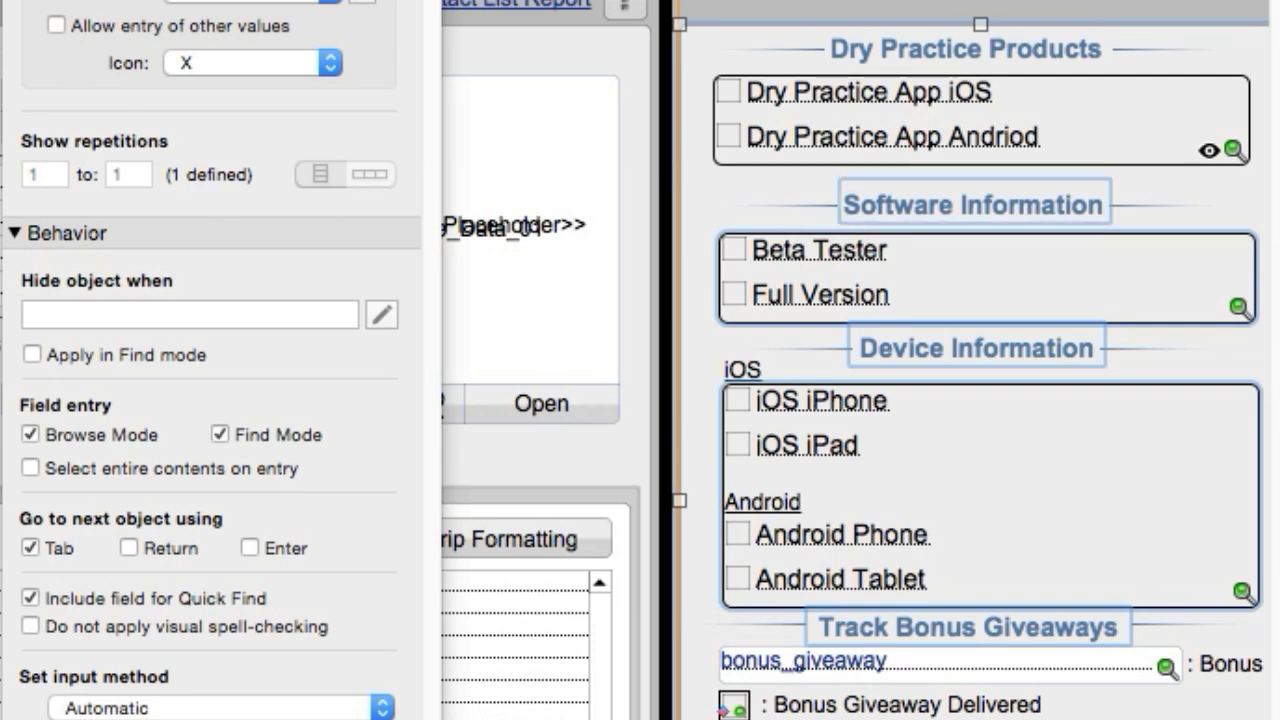
- Review the Dry Practice Products field's hide condition, and check its effect in Browse mode across several contact records
{"action": "left_click", "coordinate": [981, 119]}
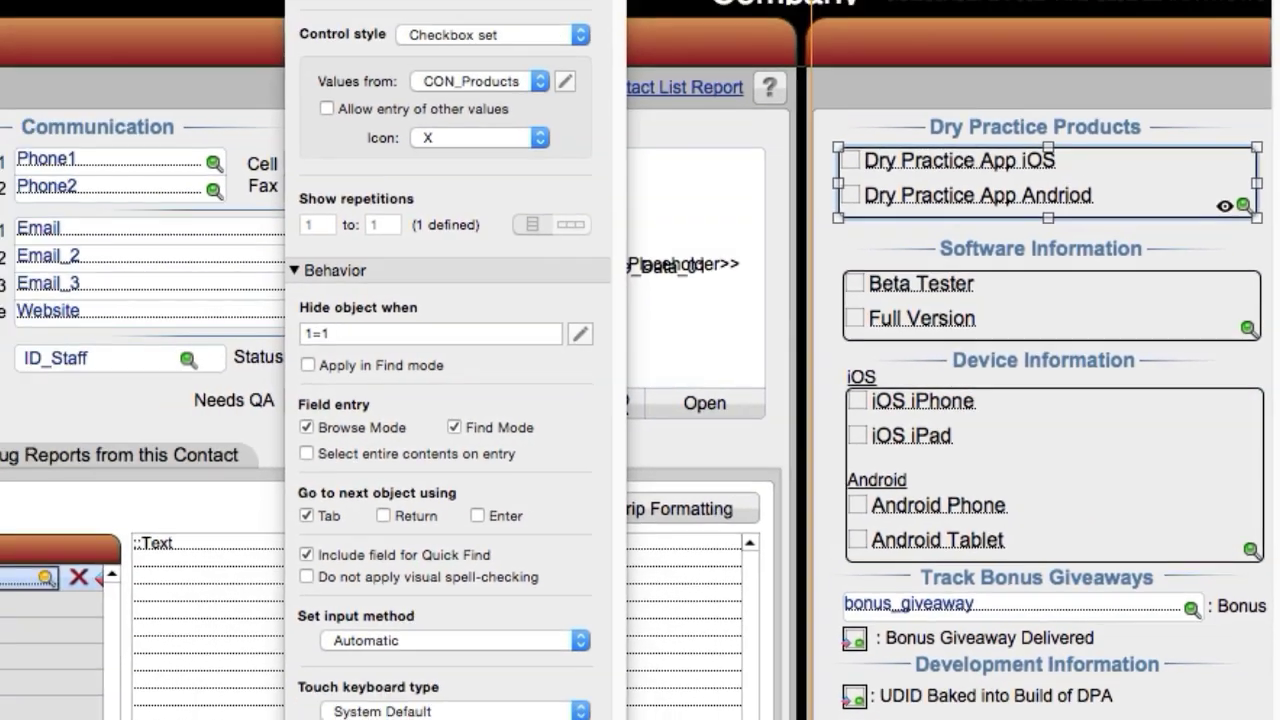
{"action": "key", "text": "super+b"}
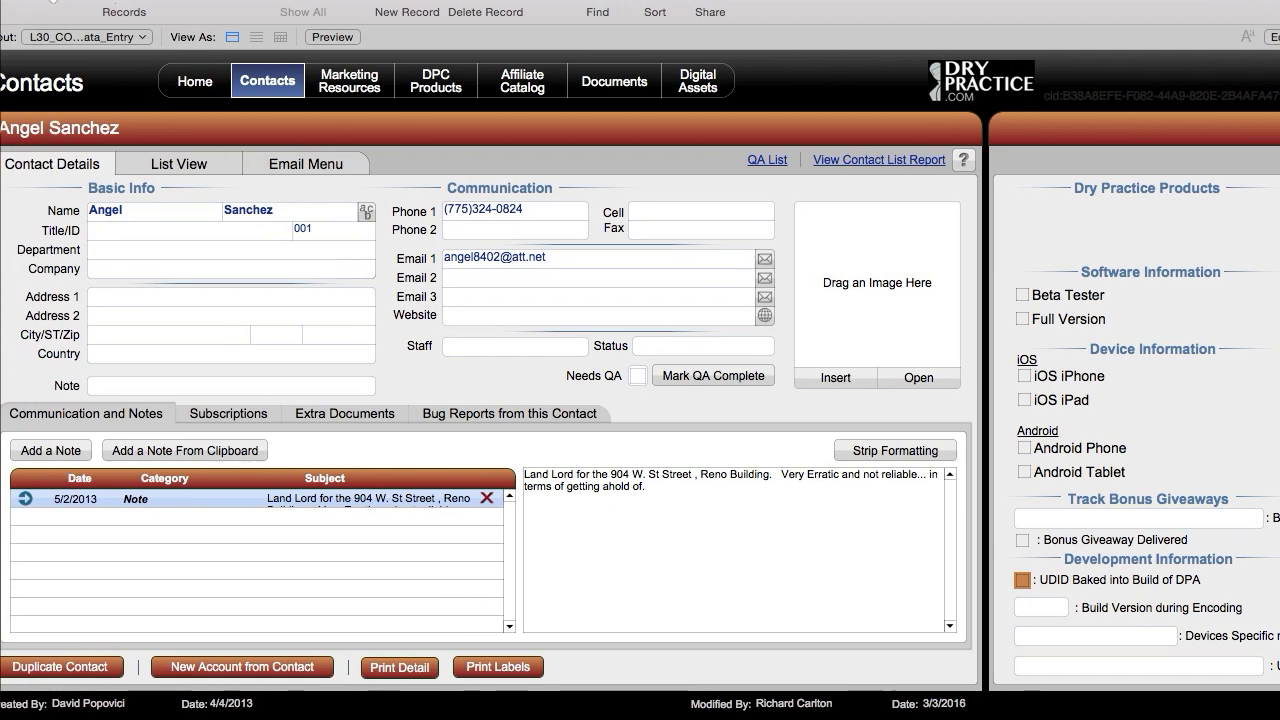
{"action": "key", "text": "ctrl+Down"}
{"action": "key", "text": "ctrl+Down"}
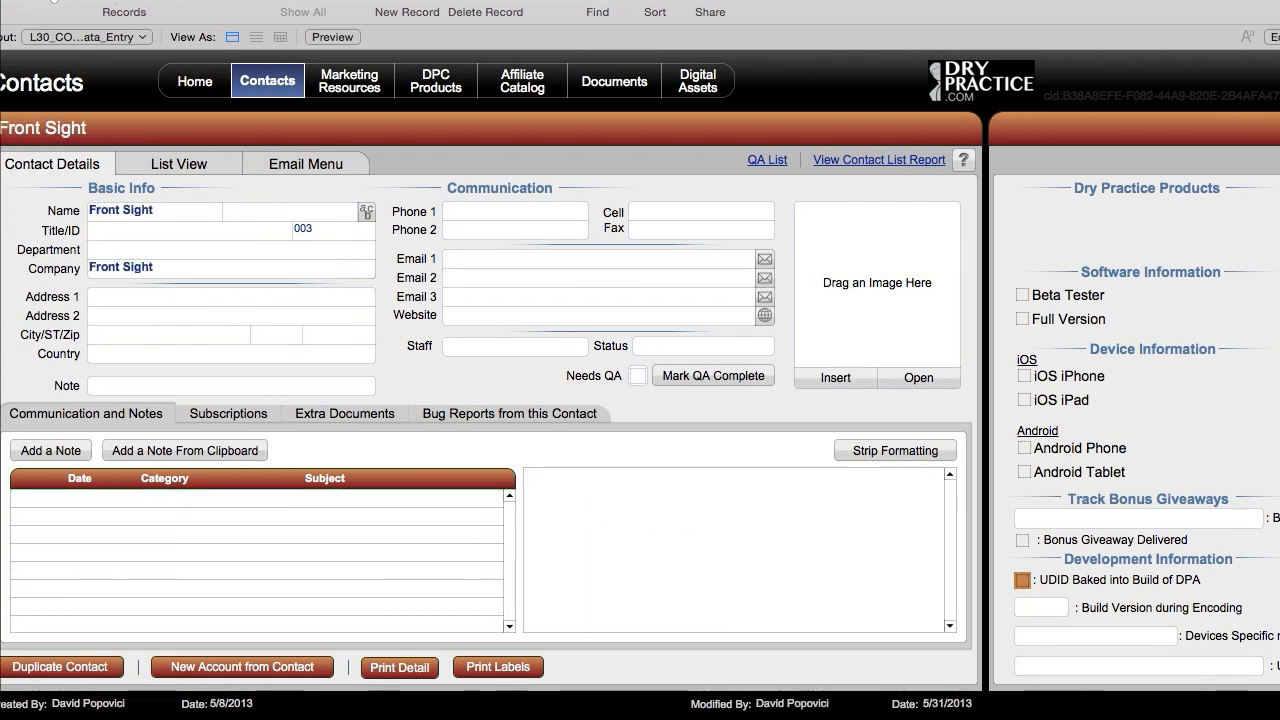
{"action": "key", "text": "ctrl+Down"}
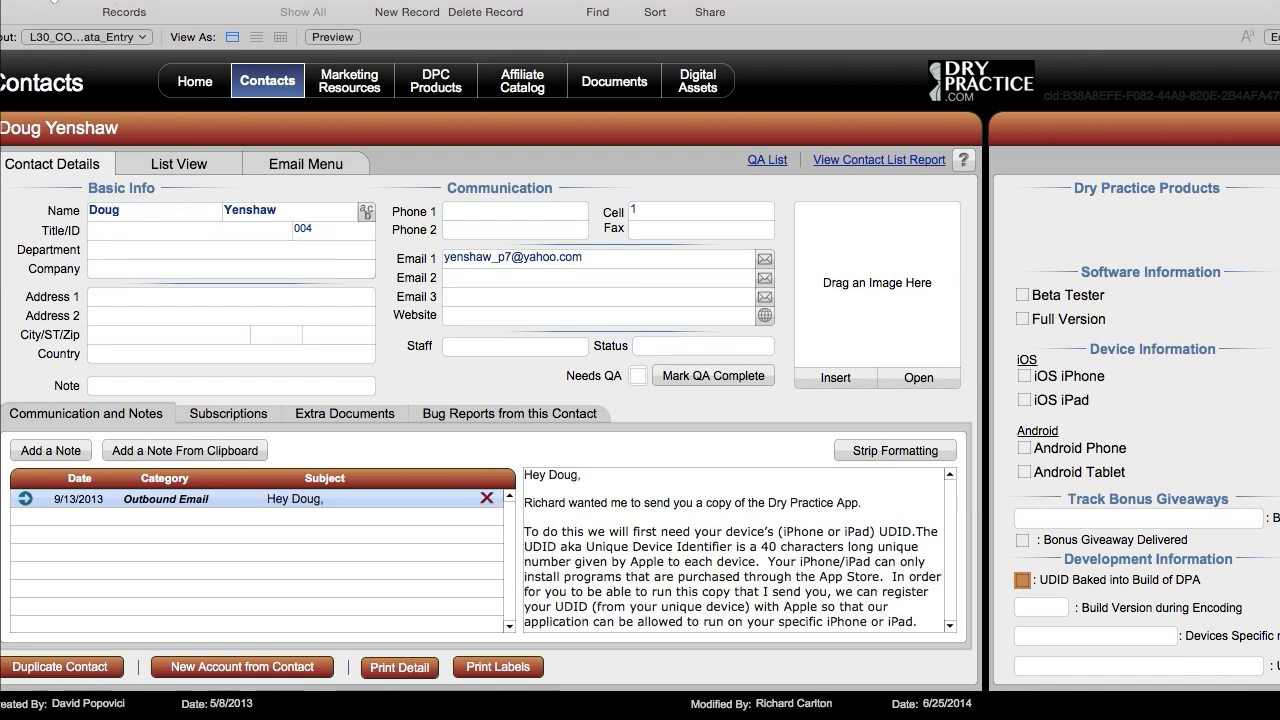
{"action": "key", "text": "ctrl+Up"}
{"action": "key", "text": "ctrl+Up"}
{"action": "key", "text": "ctrl+Up"}
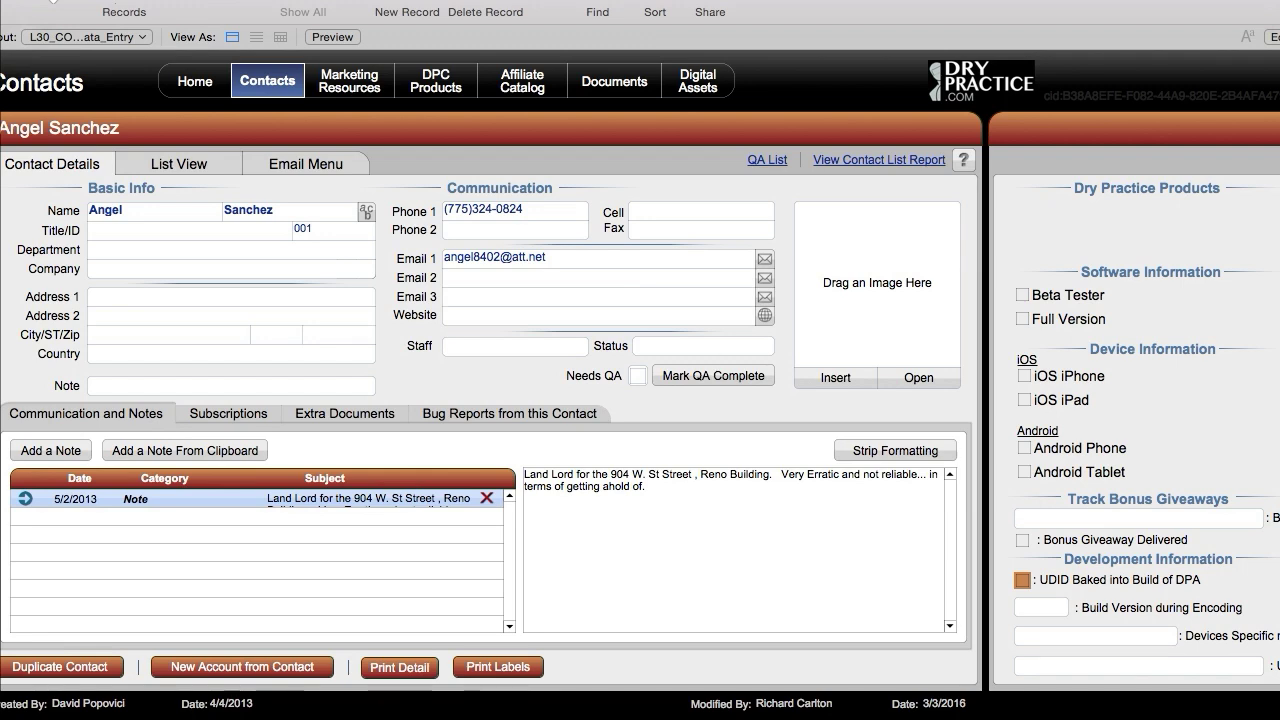
{"action": "key", "text": "ctrl+Down"}
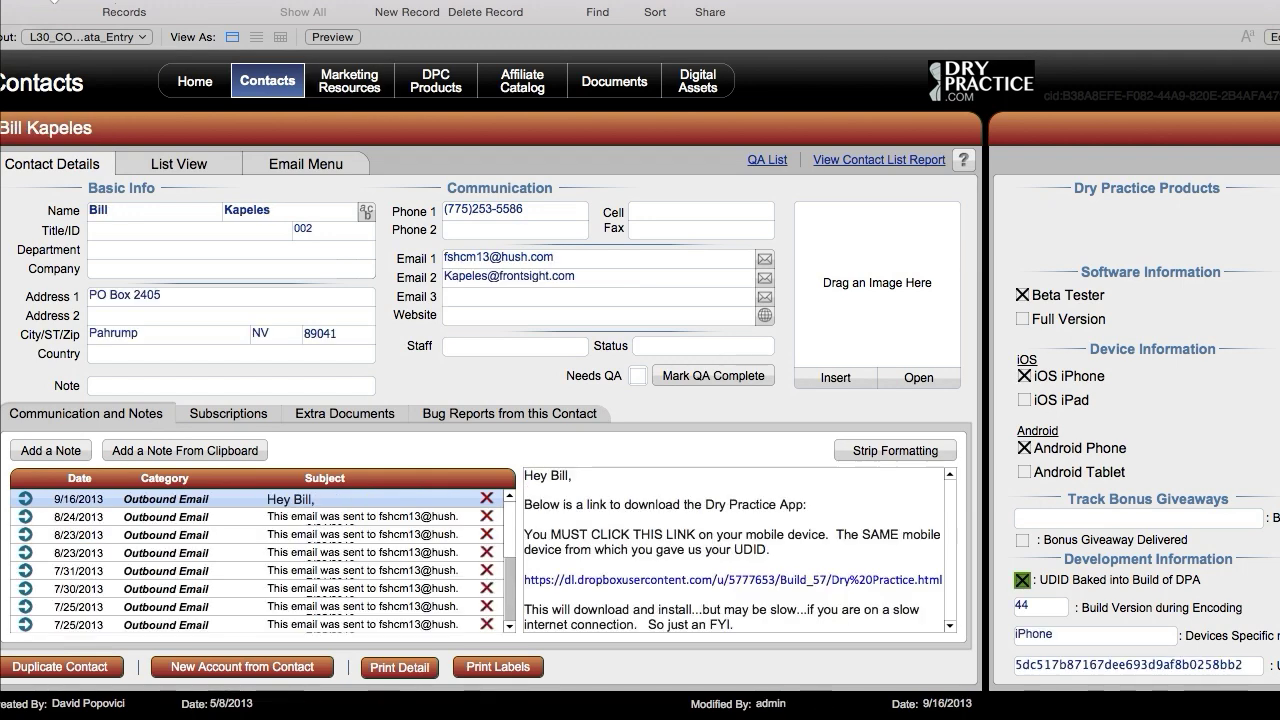
{"action": "key", "text": "ctrl+Up"}
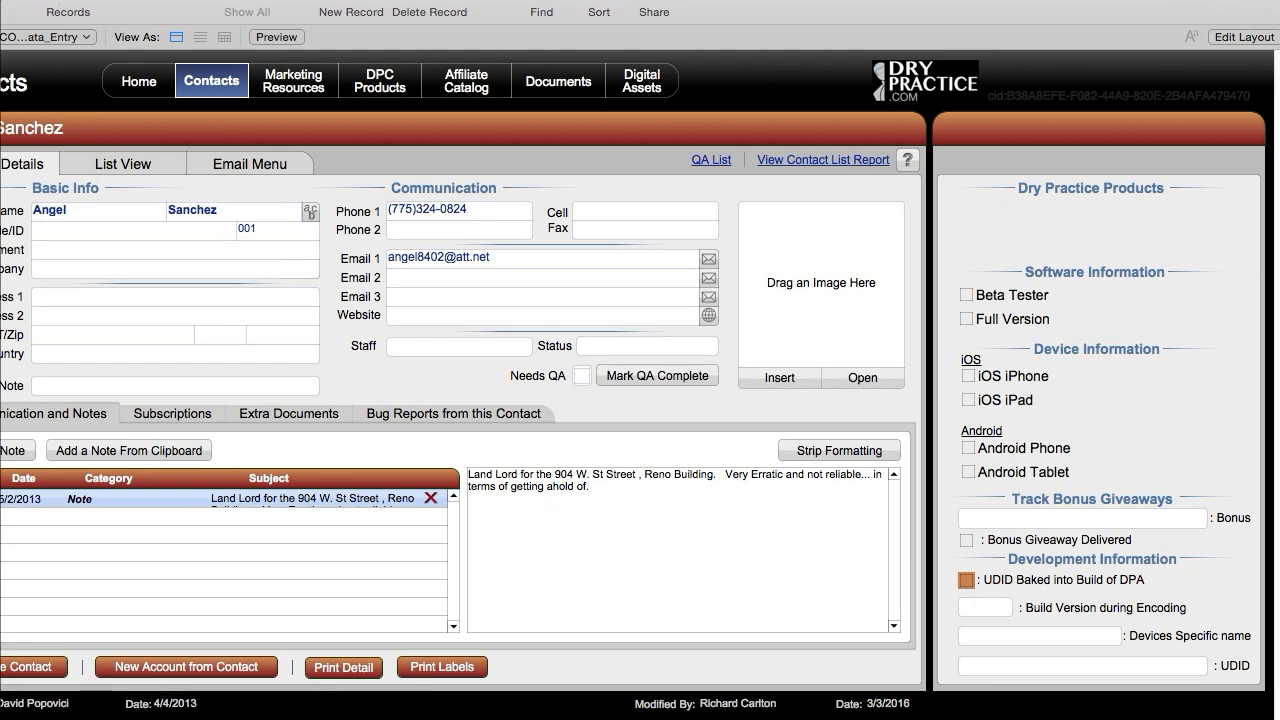
- Move the entire side panel from Dry Practice Products through UDID off the contacts layout into the empty area beside it
{"action": "key", "text": "super+l"}
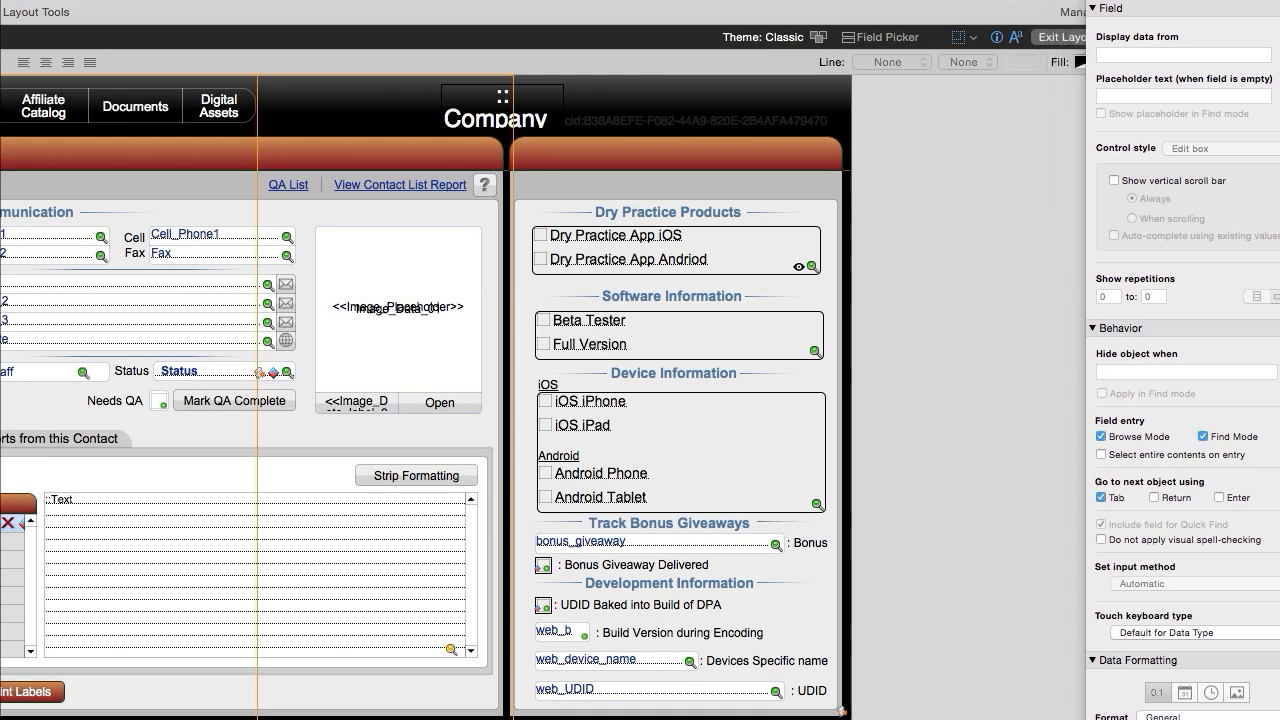
{"action": "scroll", "coordinate": [426, 400], "scroll_direction": "down", "scroll_amount": 2}
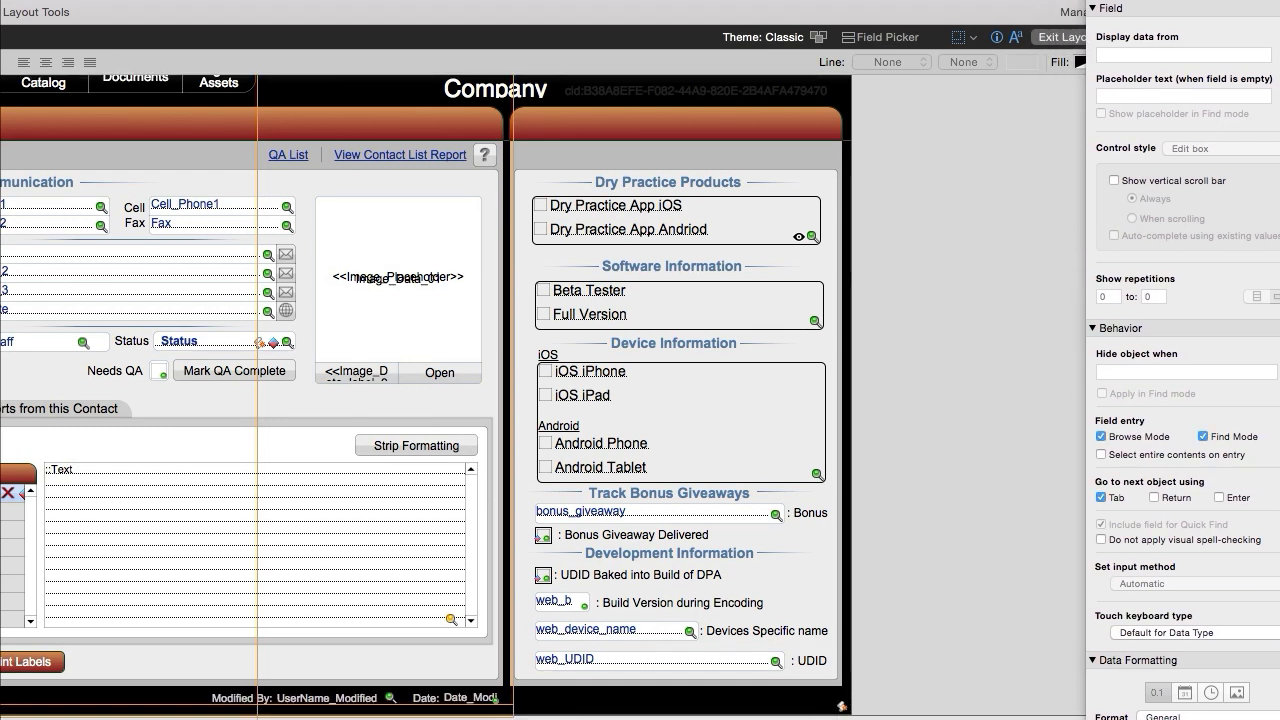
{"action": "scroll", "coordinate": [426, 400], "scroll_direction": "right", "scroll_amount": 5}
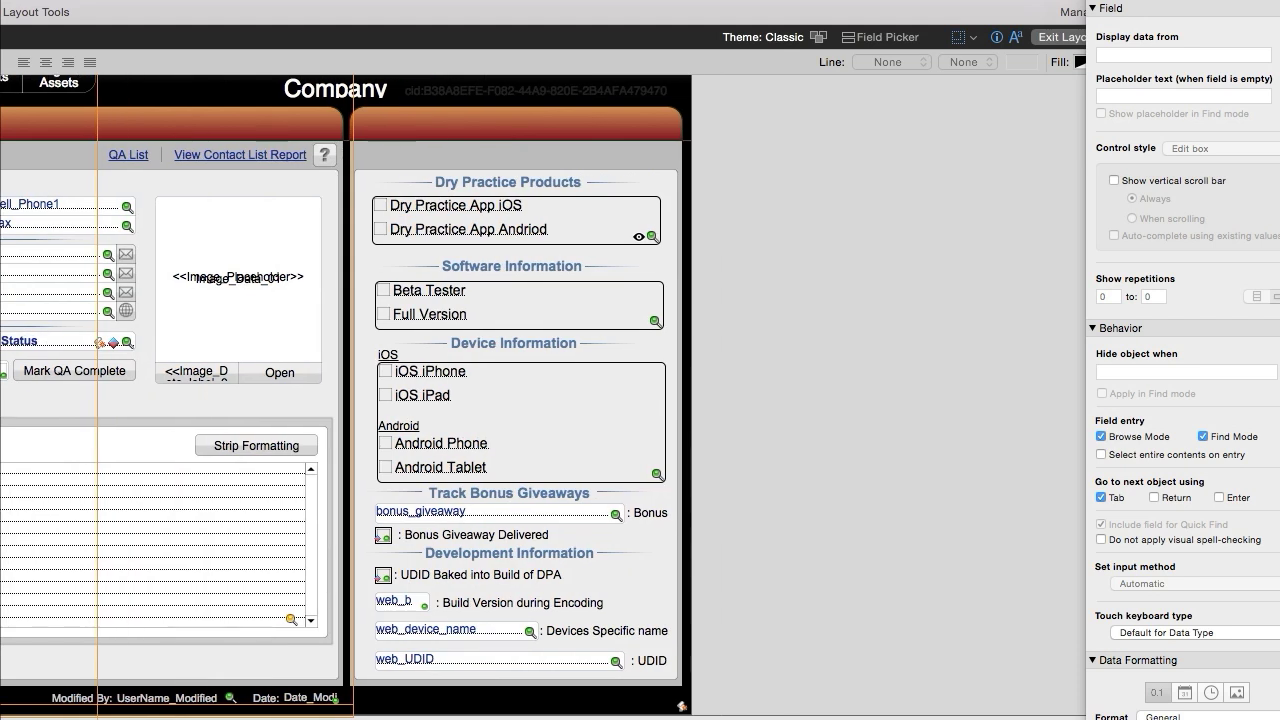
{"action": "left_click_drag", "start_coordinate": [722, 698], "coordinate": [346, 97]}
{"action": "left_click_drag", "start_coordinate": [686, 640], "coordinate": [1064, 649]}
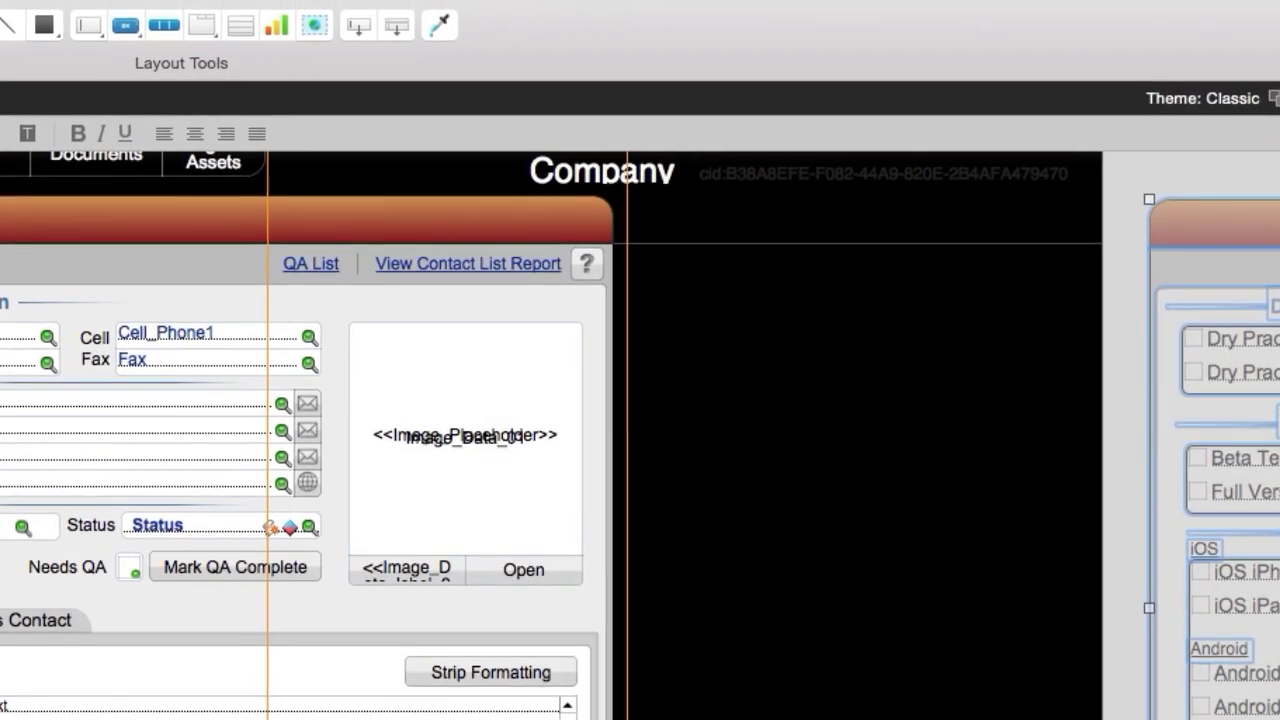
- Draw a slide control filling the black area vacated by the side panel
{"action": "left_click", "coordinate": [179, 3]}
{"action": "left_click", "coordinate": [256, 104]}
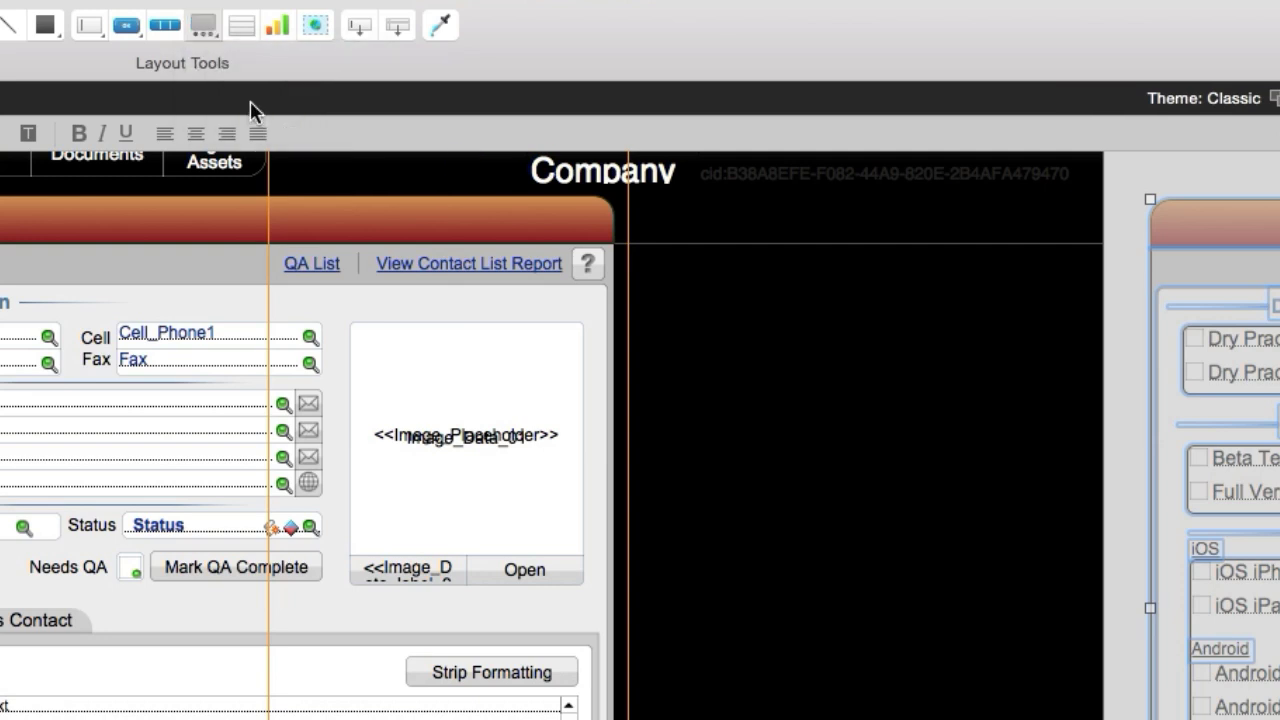
{"action": "left_click_drag", "start_coordinate": [637, 244], "coordinate": [1077, 719]}
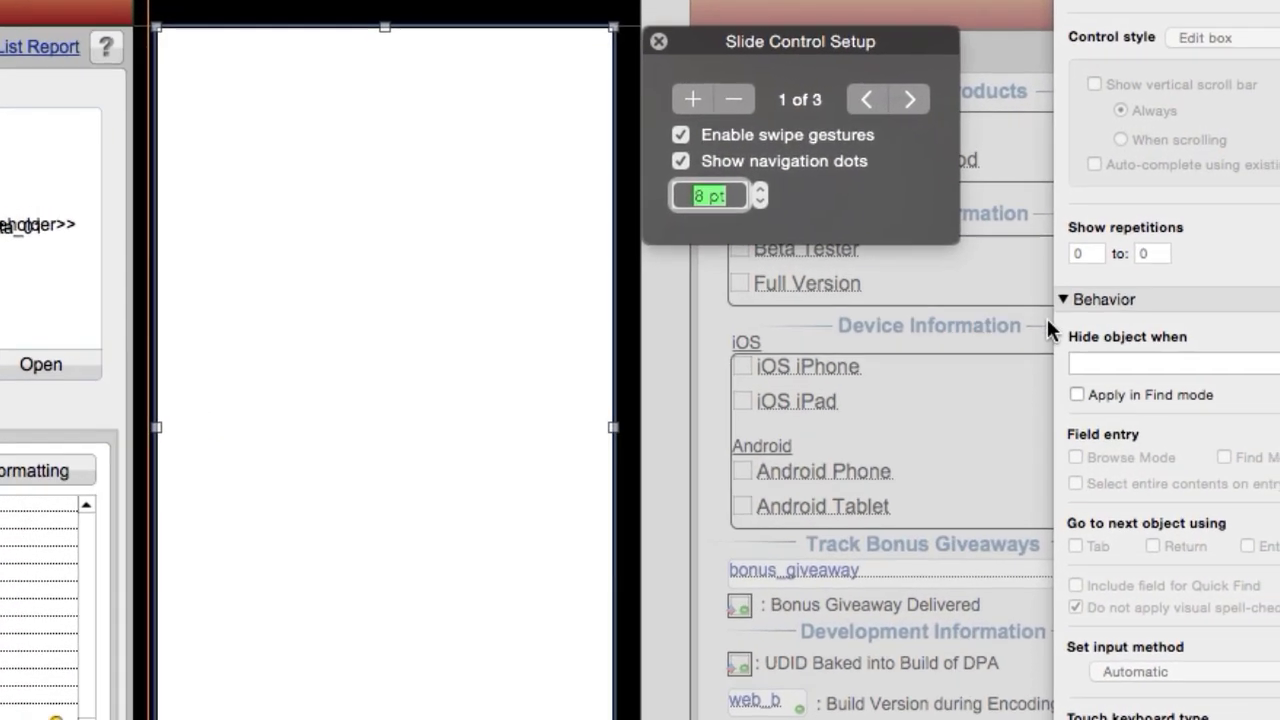
- Set the slide control's hide condition to 1=0 and close its setup window
{"action": "left_click", "coordinate": [1175, 320]}
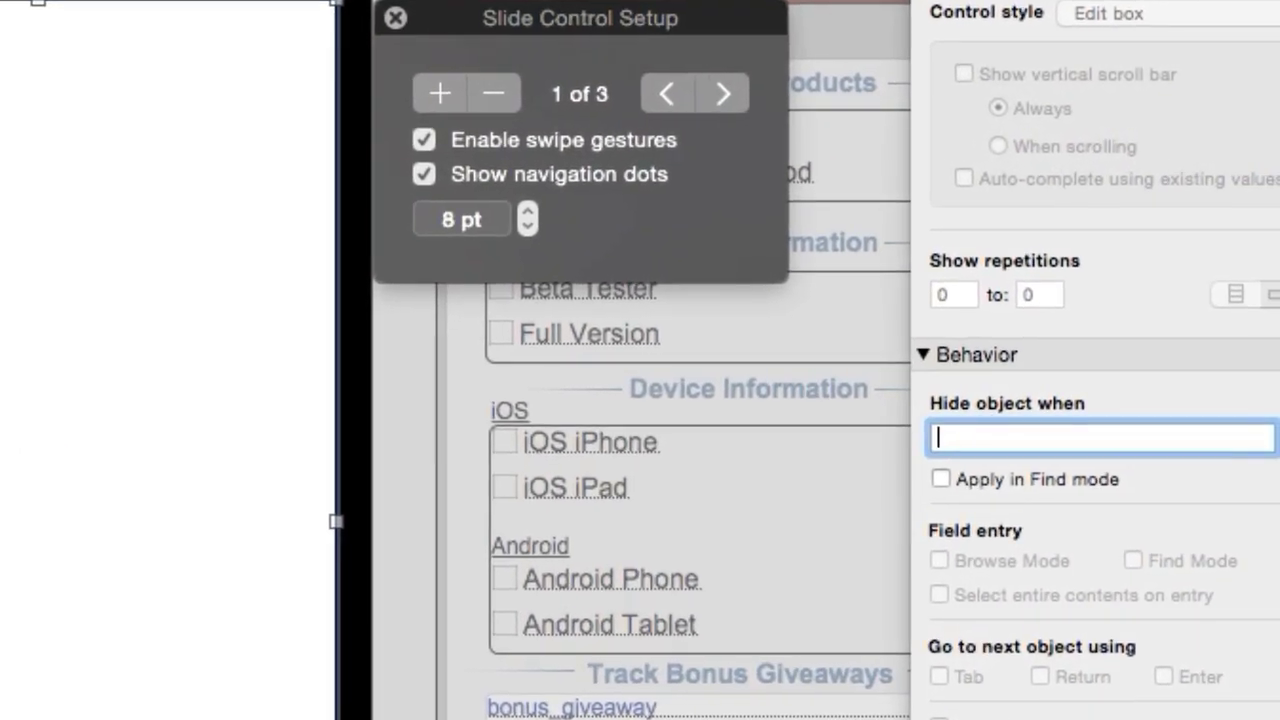
{"action": "type", "text": "1=1"}
{"action": "key", "text": "BackSpace"}
{"action": "type", "text": "0"}
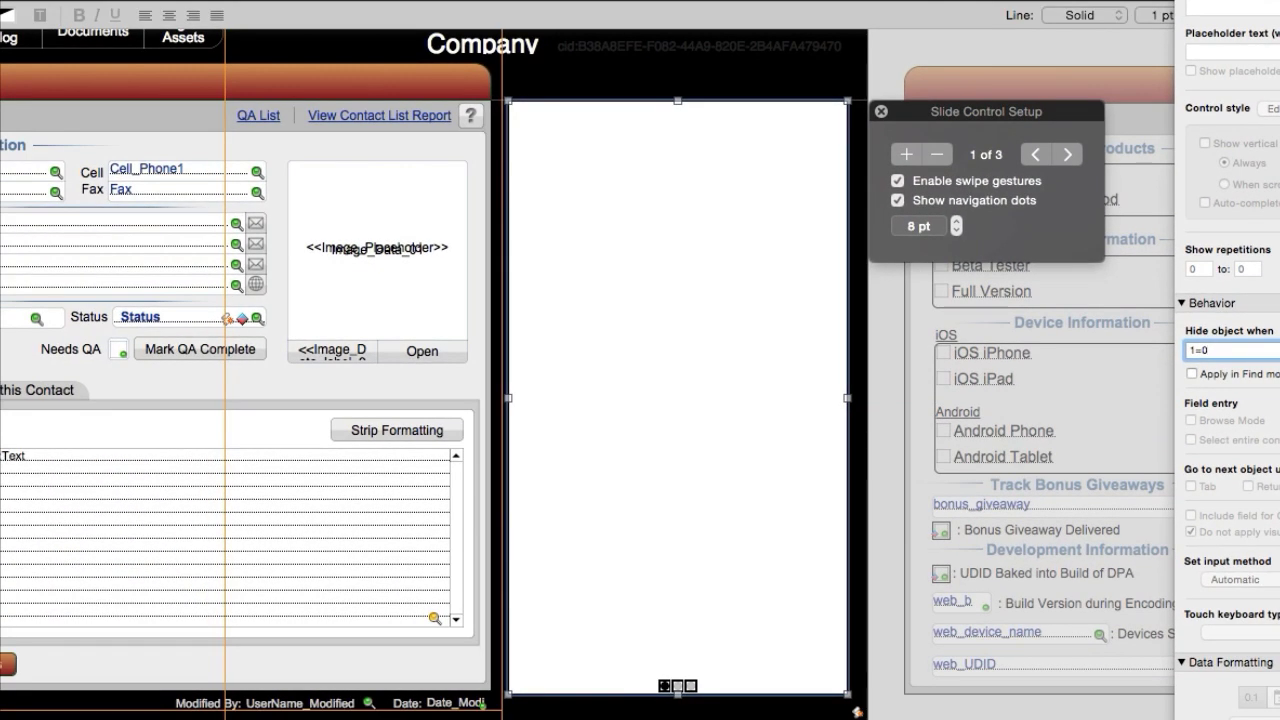
{"action": "left_click", "coordinate": [881, 111]}
- Move the fields and headings from Dry Practice Products through UDID onto the slide control's first panel, and widen the control slightly
{"action": "scroll", "coordinate": [600, 370], "scroll_direction": "right", "scroll_amount": 10}
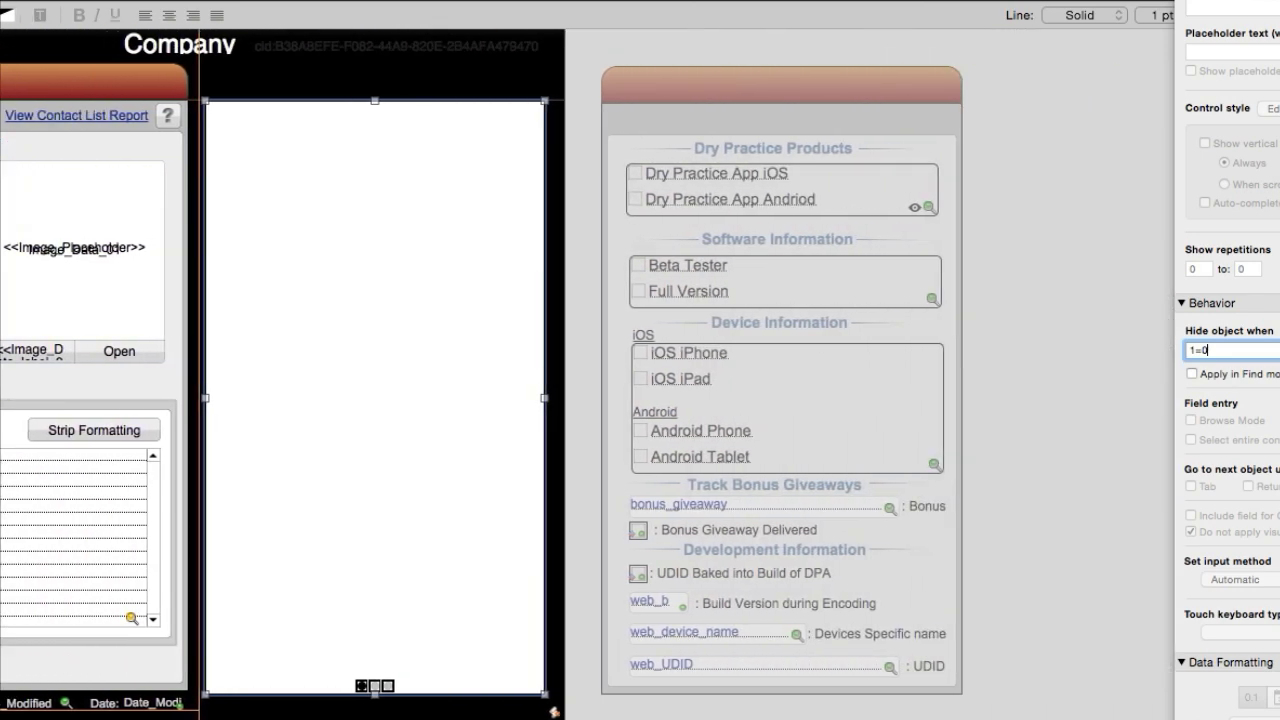
{"action": "left_click_drag", "start_coordinate": [968, 695], "coordinate": [576, 134]}
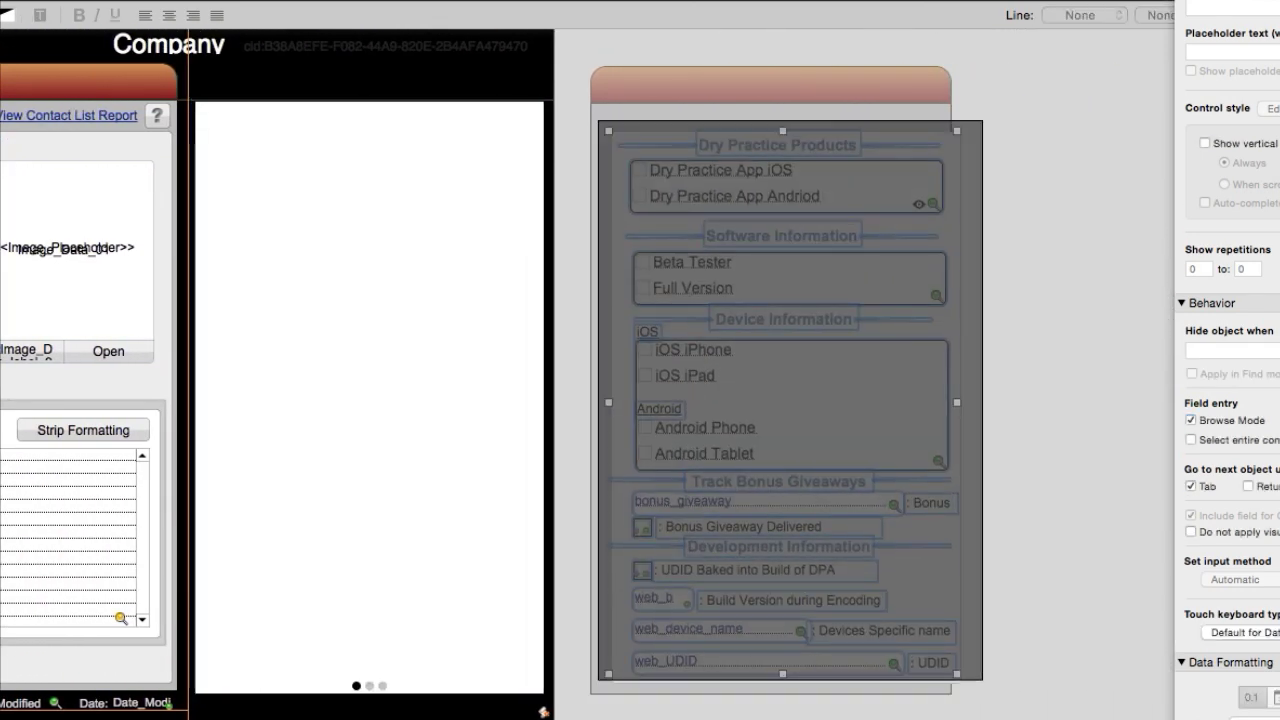
{"action": "left_click_drag", "start_coordinate": [946, 626], "coordinate": [550, 621]}
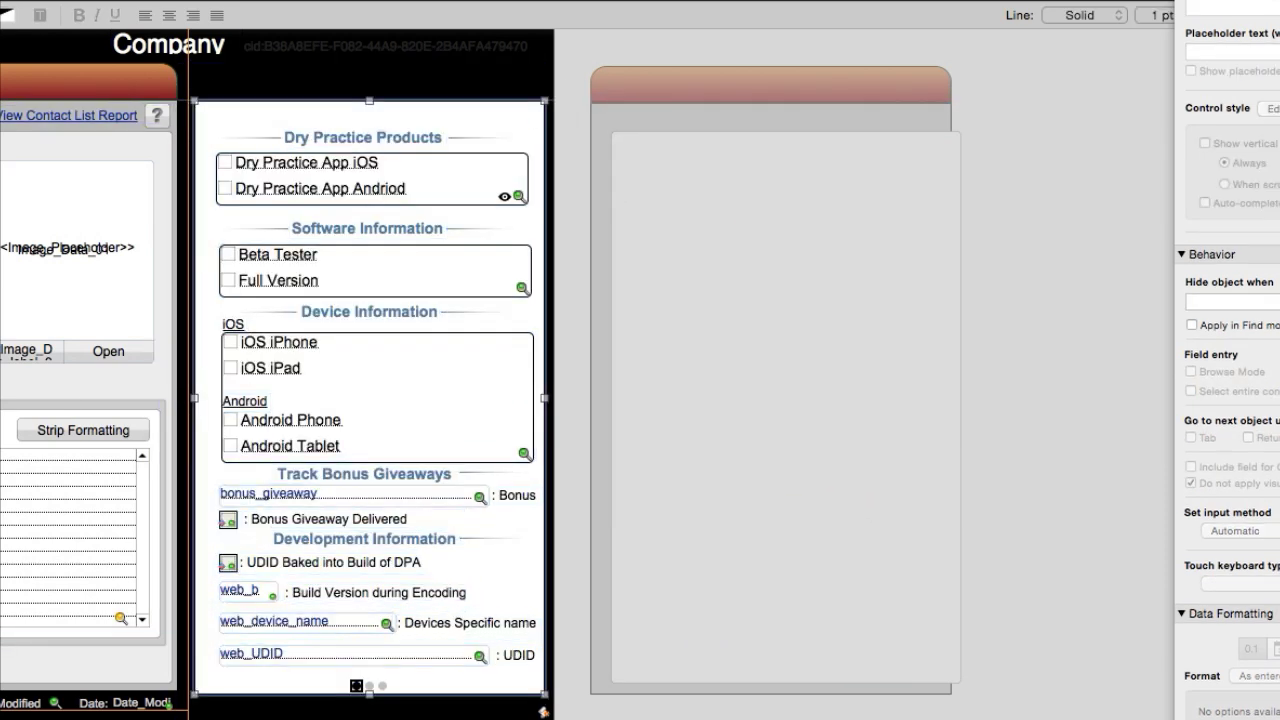
{"action": "left_click_drag", "start_coordinate": [194, 398], "coordinate": [183, 398]}
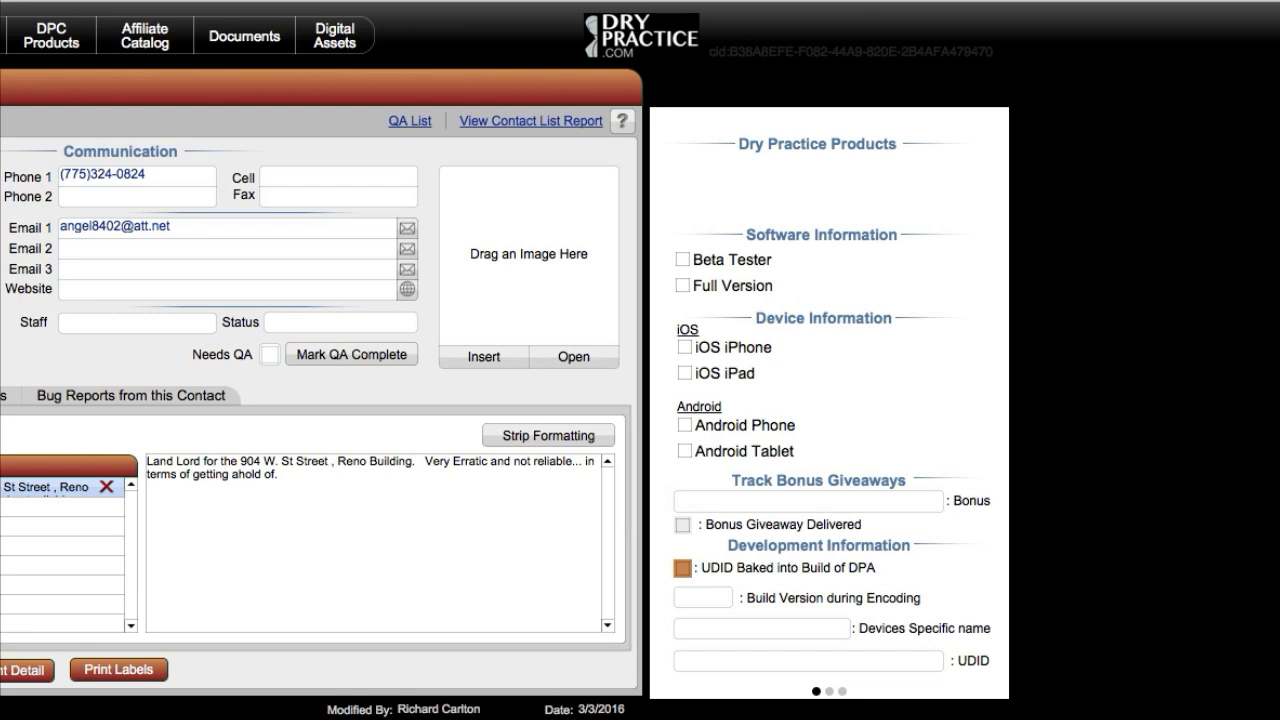
- Set the slide control's hide condition to the calculation T05_CONTACTS::Cell_Phone1 = "1"
{"action": "key", "text": "super+l"}
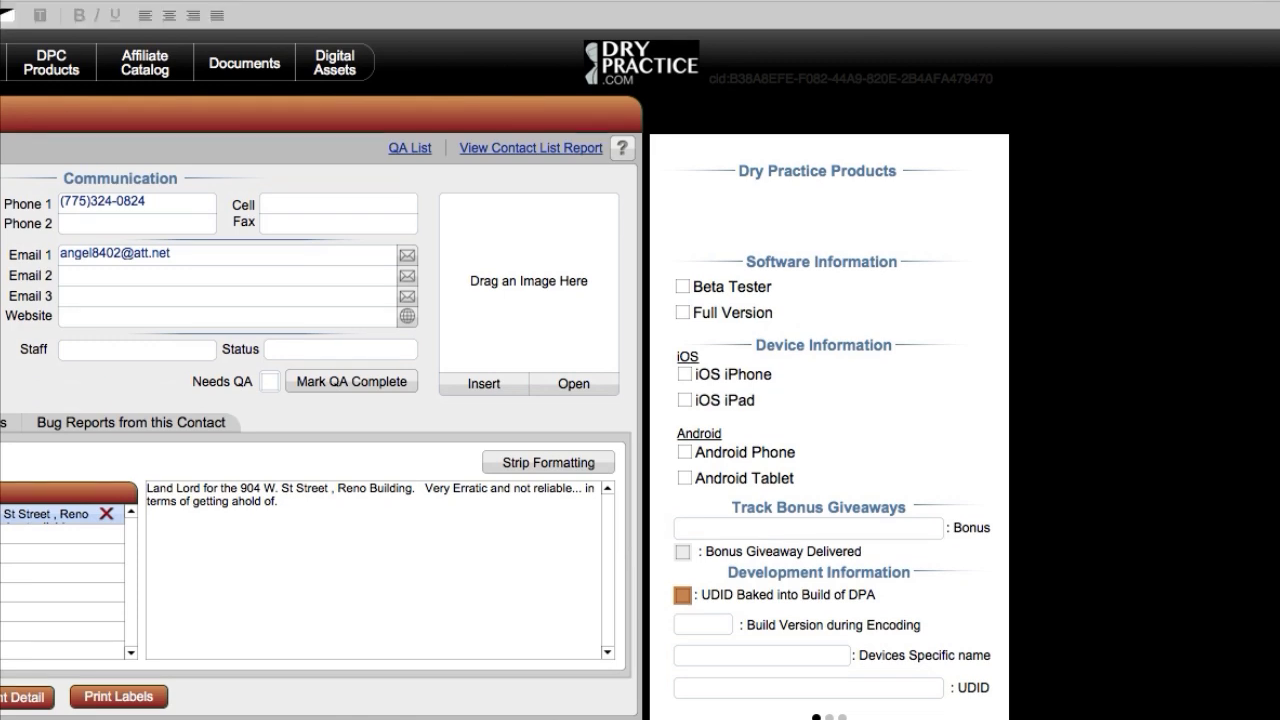
{"action": "left_click", "coordinate": [838, 716]}
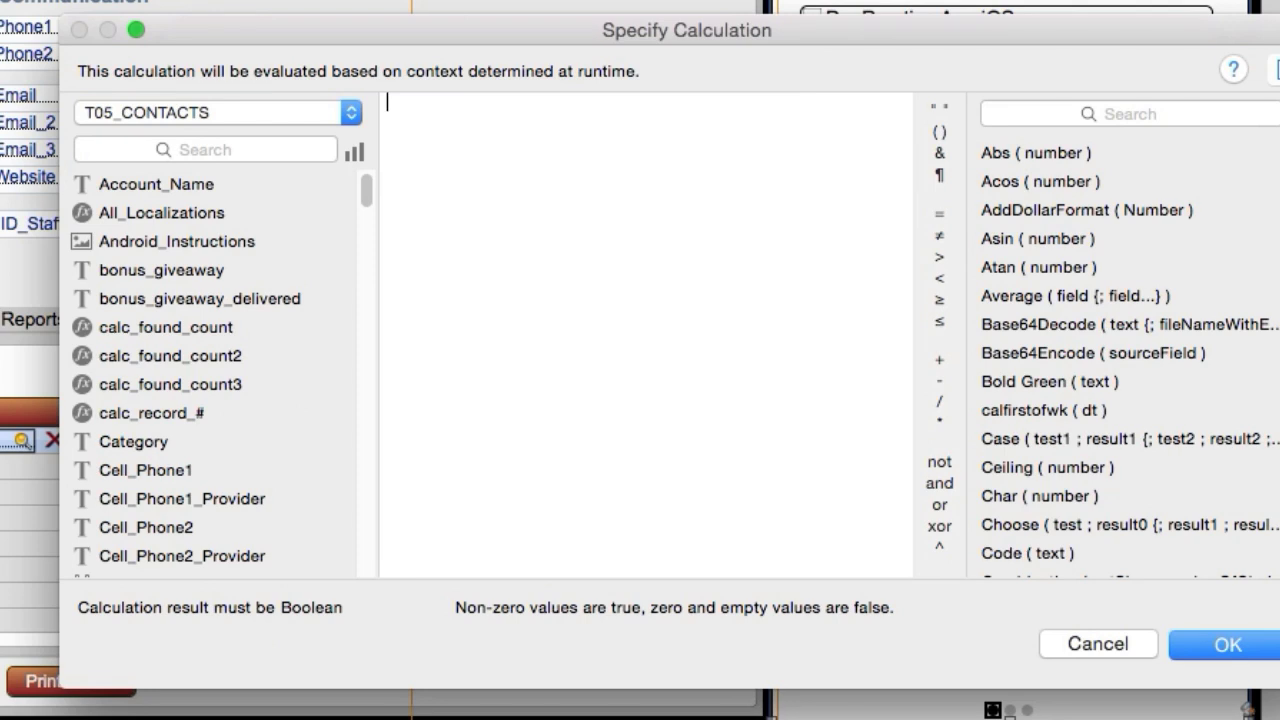
{"action": "double_click", "coordinate": [145, 470]}
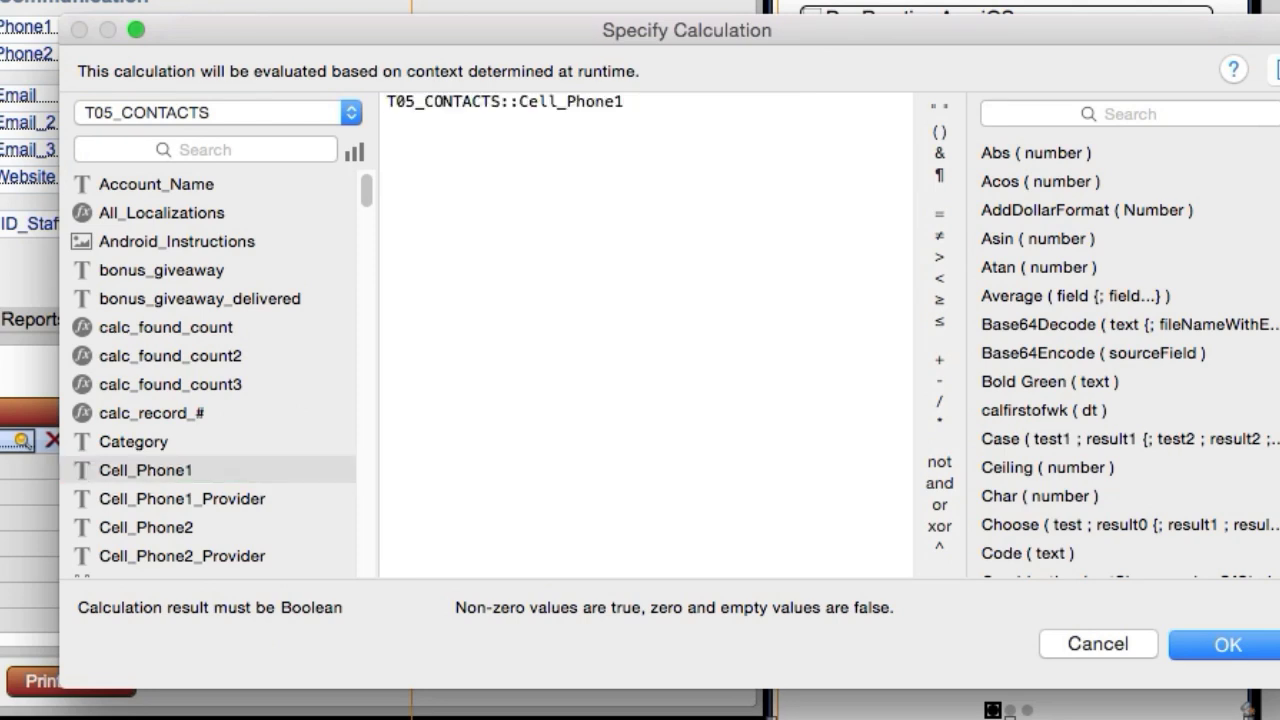
{"action": "left_click", "coordinate": [939, 213]}
{"action": "left_click", "coordinate": [939, 107]}
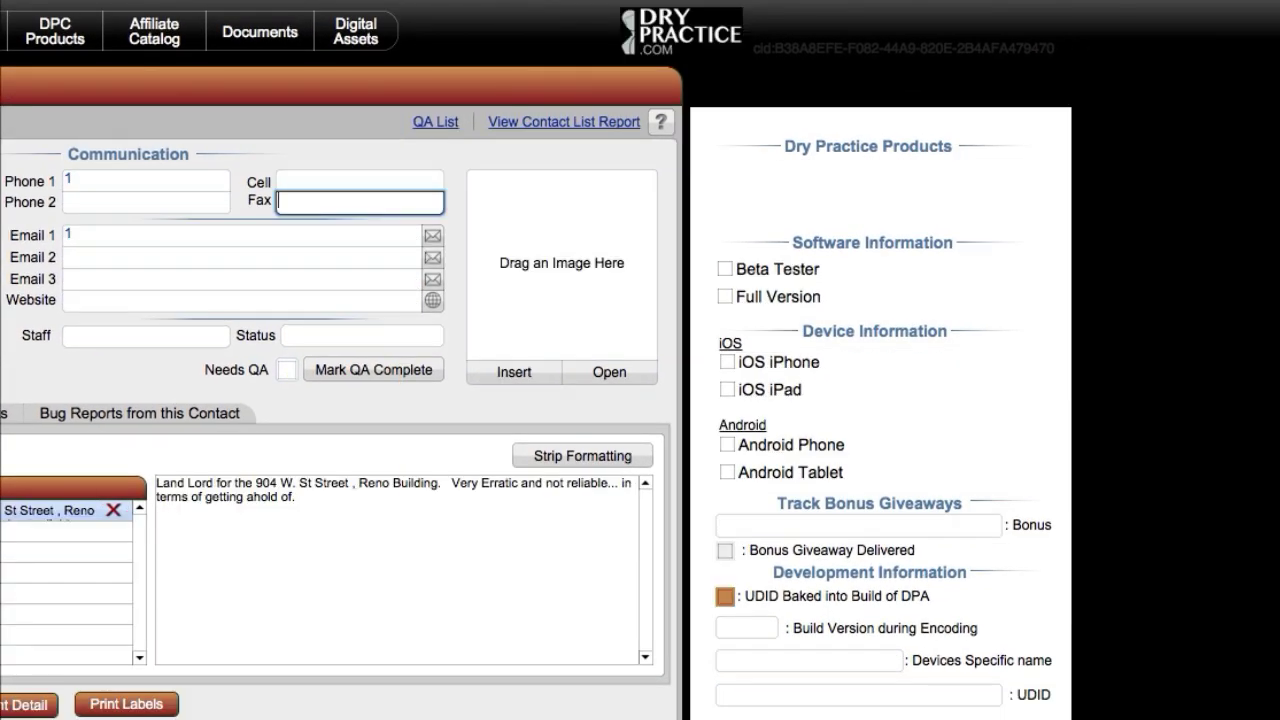
- Enter 1 in the contact's Cell field and commit the record to test the slide control's hide condition
{"action": "left_click", "coordinate": [282, 180]}
{"action": "type", "text": "1"}
{"action": "key", "text": "Return"}
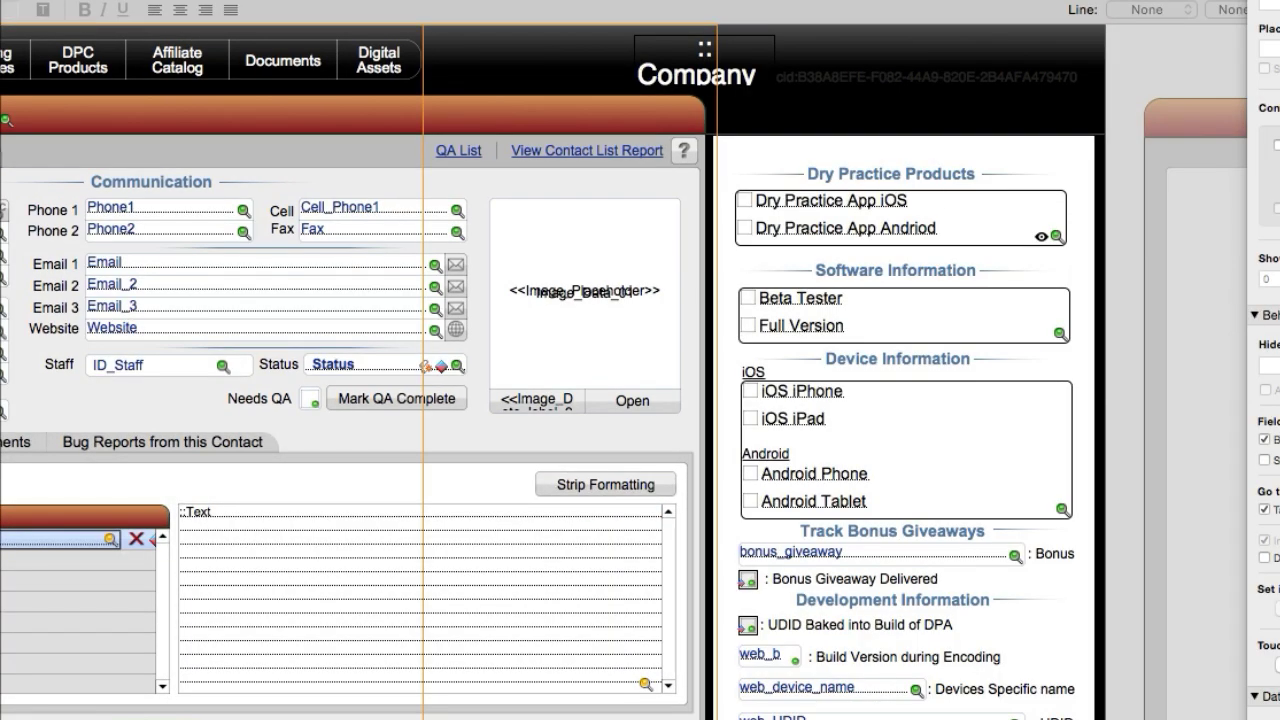
- Turn off the navigation dots in the slide control's setup in the contacts layout
{"action": "double_click", "coordinate": [905, 150]}
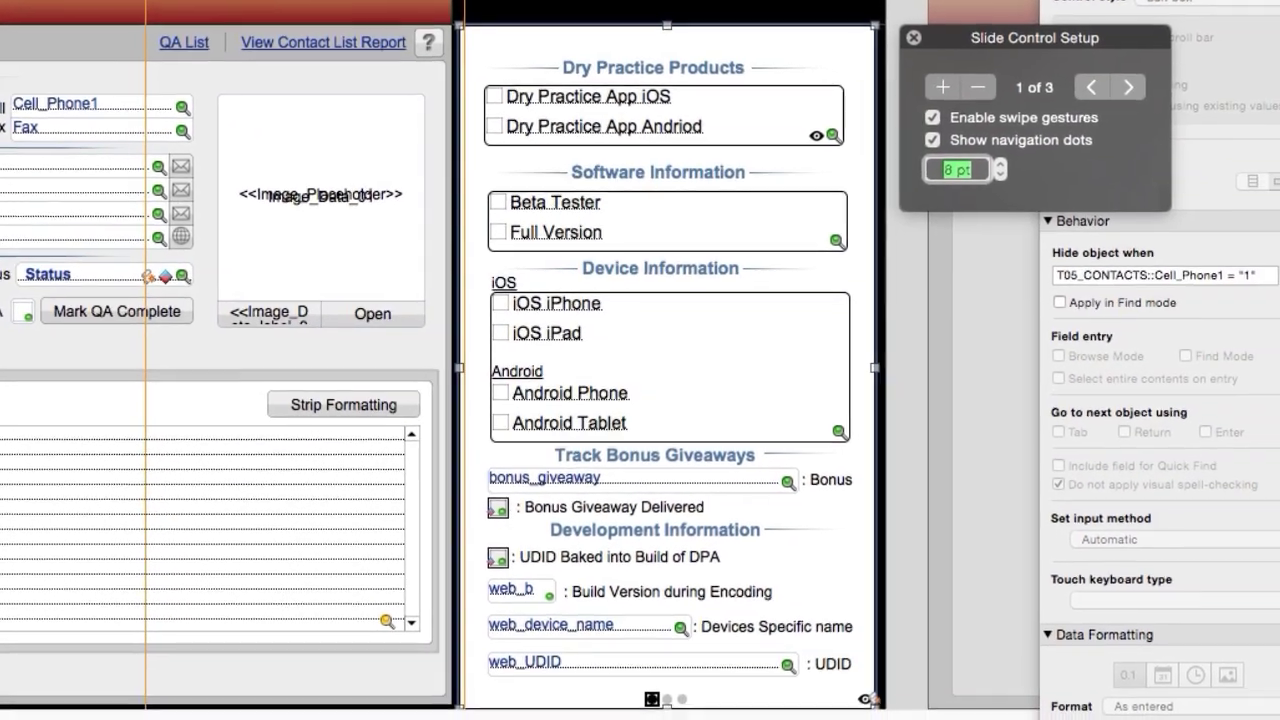
{"action": "left_click", "coordinate": [931, 139]}
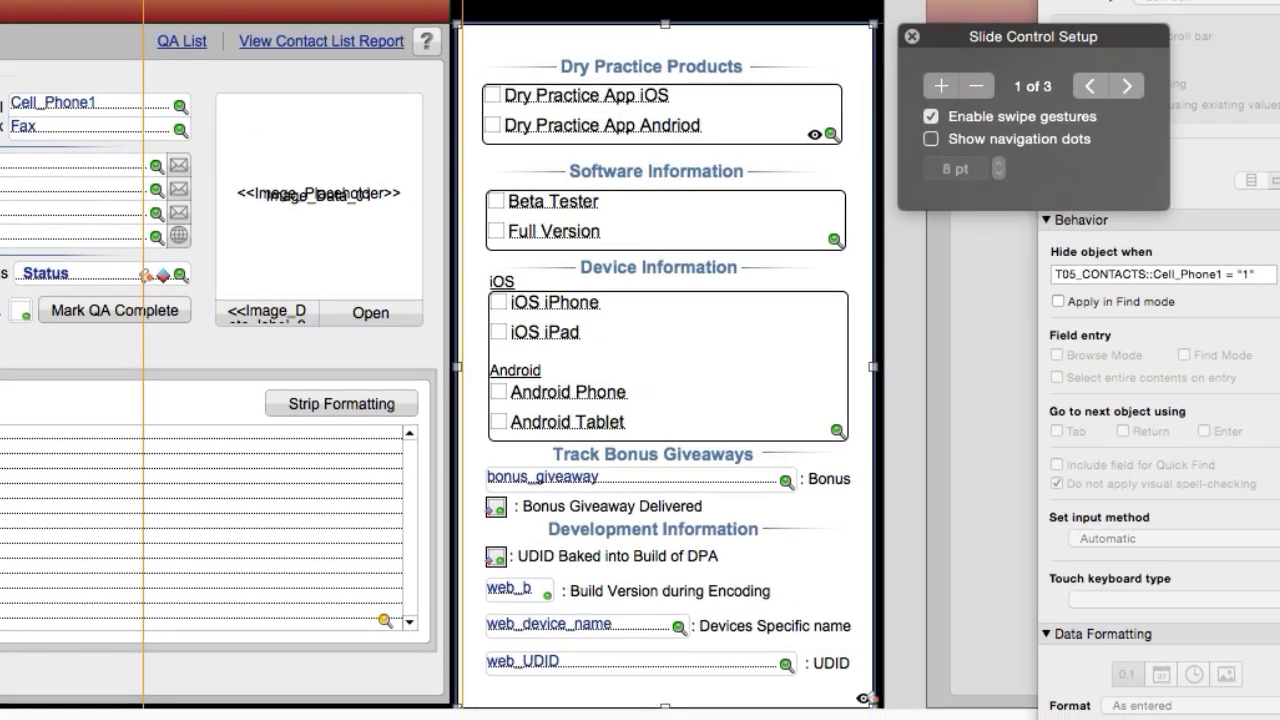